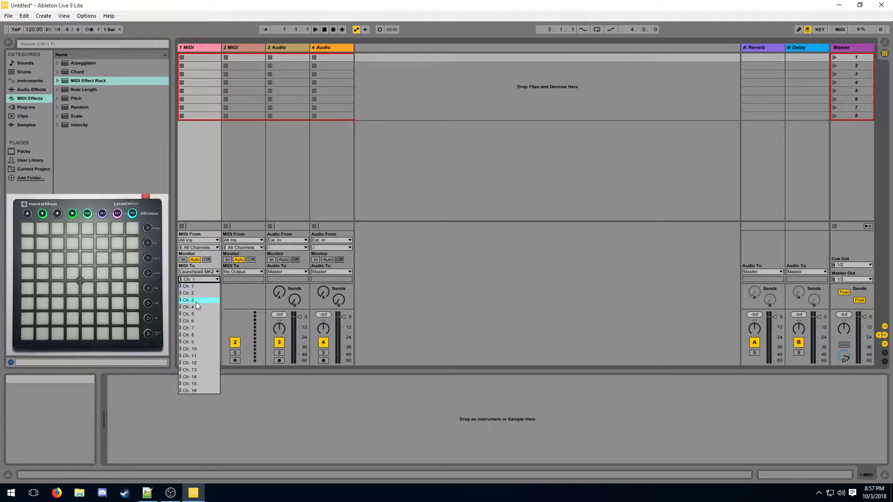
# - Route the 1 MIDI track's output to Launchpad channel 6 and arm the track for recording
pyautogui.click(197, 323)
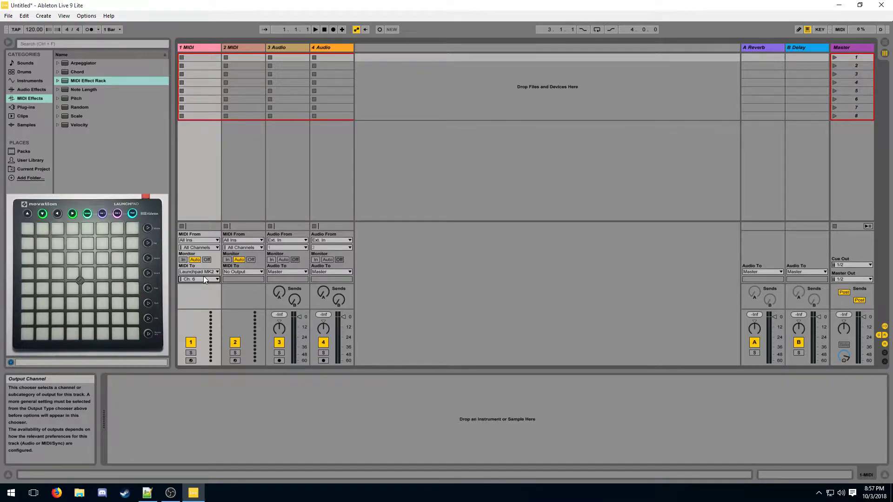
pyautogui.click(194, 360)
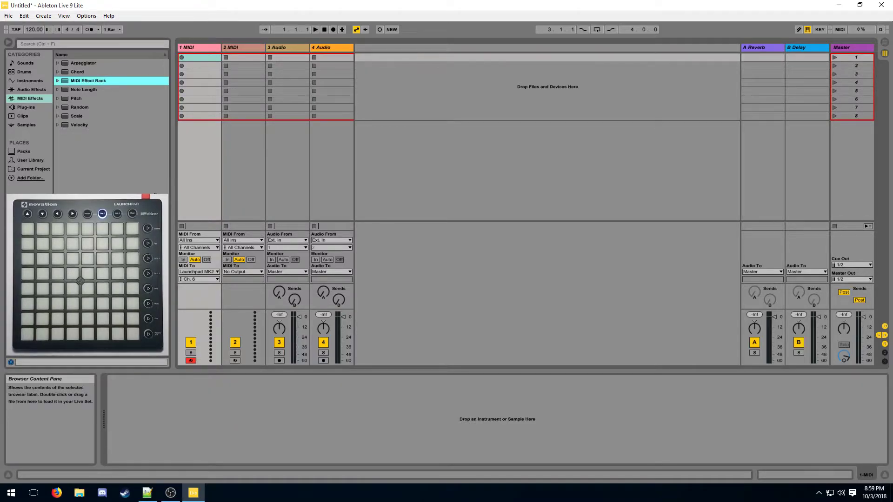
# - Add a Pitch effect to the 1 MIDI track and set its transposition to -10 st
pyautogui.doubleClick(76, 99)
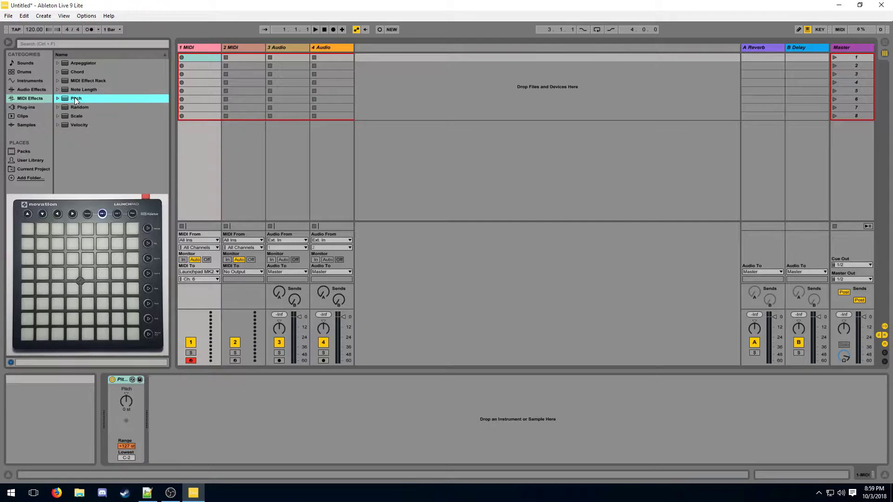
pyautogui.click(126, 407)
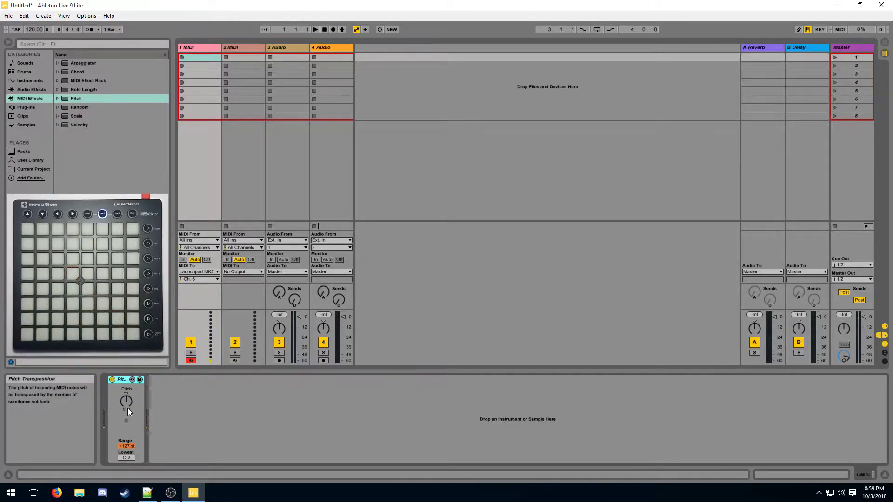
pyautogui.click(127, 408)
pyautogui.write('-10')
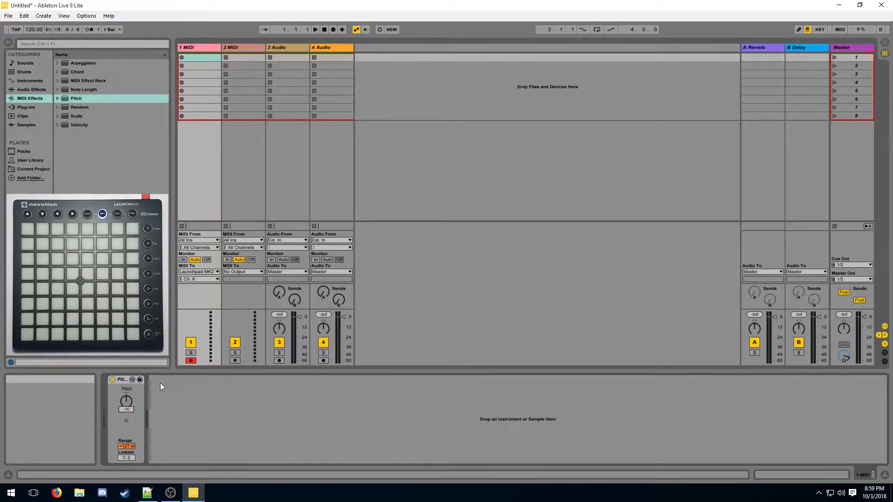
pyautogui.press('Return')
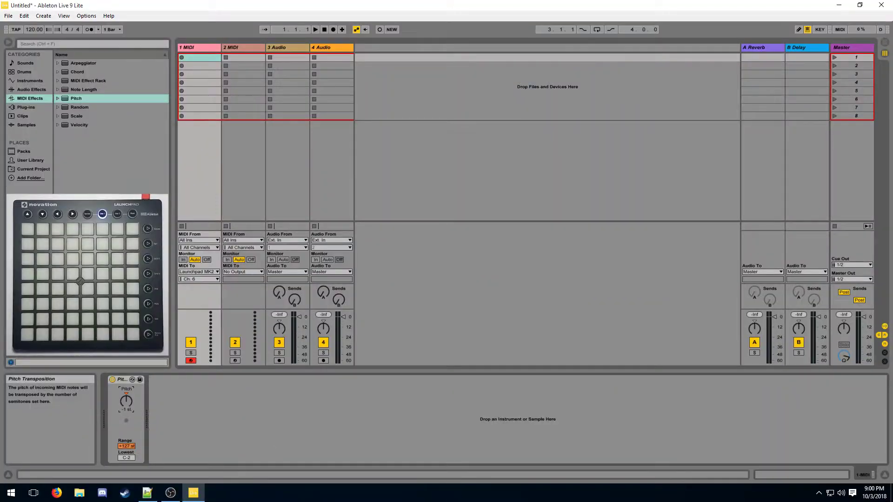
# - Sweep the Pitch effect's transposition up and down through values such as +44 st
pyautogui.moveTo(127, 402); pyautogui.dragTo(127, 397)
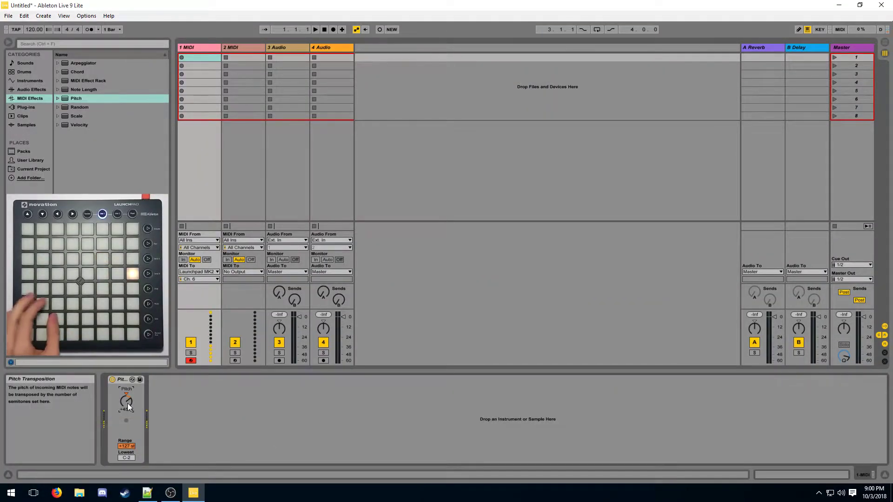
pyautogui.moveTo(128, 405); pyautogui.dragTo(127, 447)
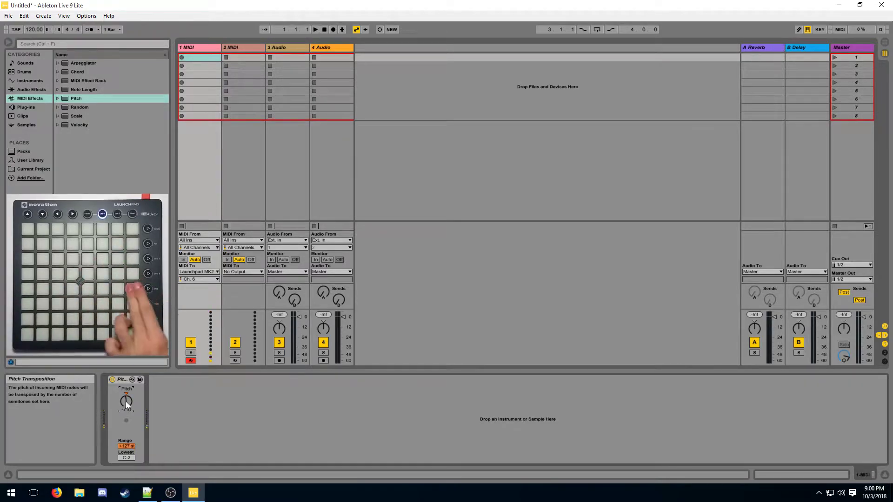
pyautogui.moveTo(126, 400); pyautogui.dragTo(126, 360)
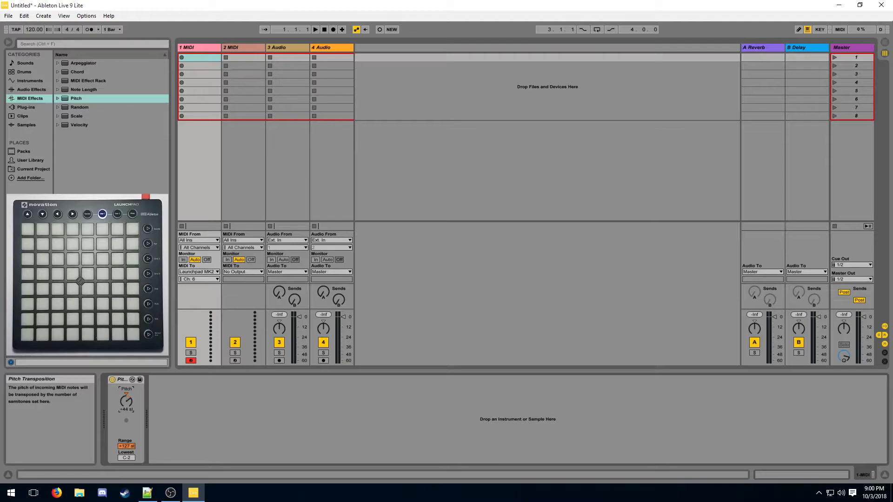
pyautogui.moveTo(128, 403); pyautogui.dragTo(128, 412)
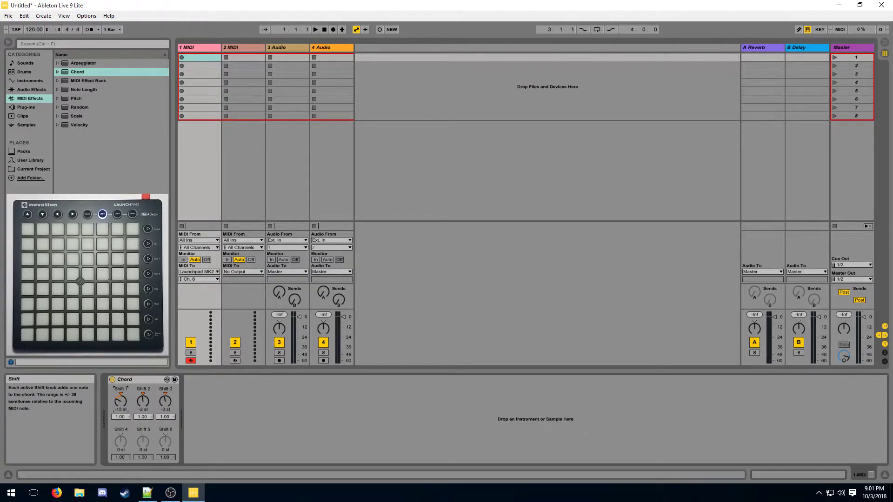
# - Lower the Chord effect's Shift 1 to -36 st, and delete the Chord effect from the track
pyautogui.moveTo(120, 401); pyautogui.dragTo(120, 465)
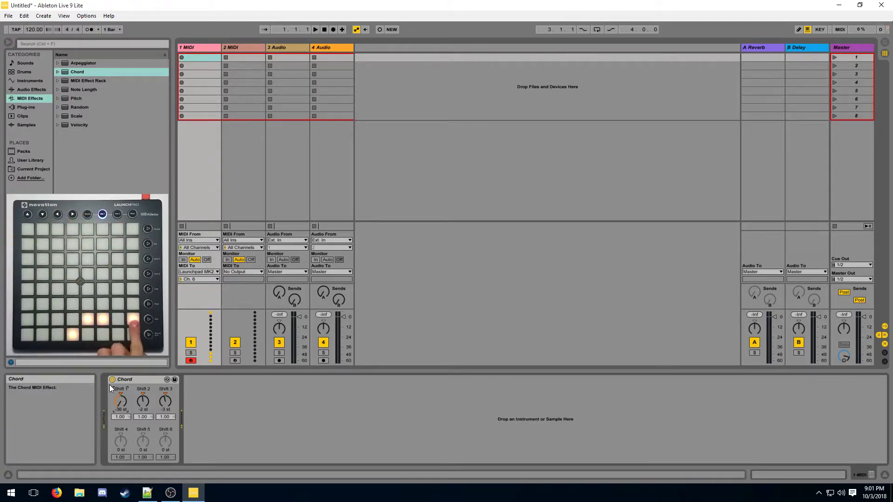
pyautogui.press('Delete')
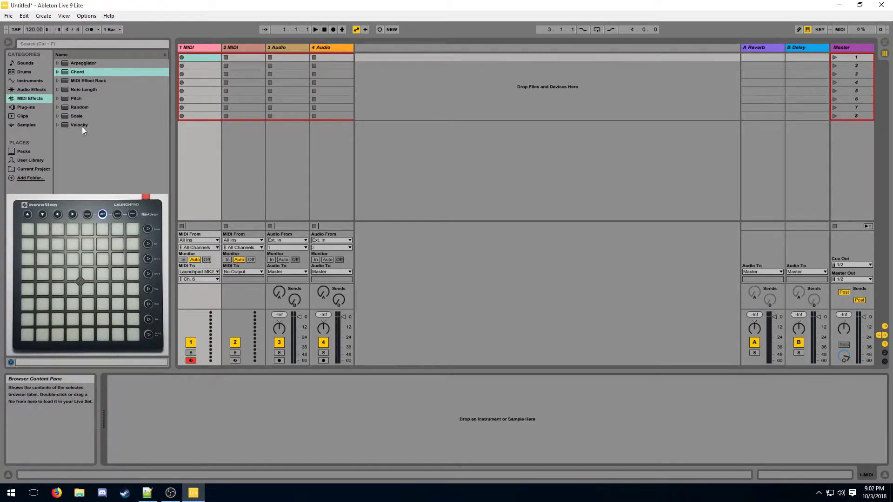
# - Add a Velocity effect to the 1 MIDI track and lower its Out Hi to about 49
pyautogui.doubleClick(79, 124)
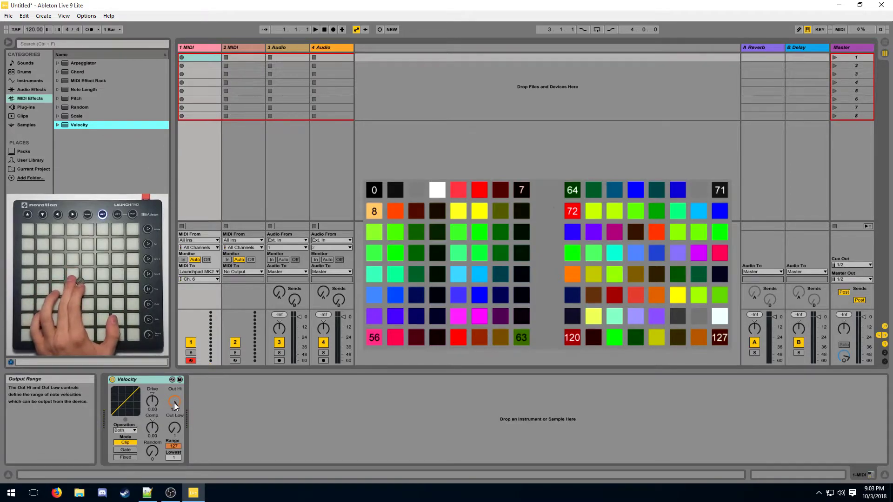
pyautogui.moveTo(174, 402); pyautogui.dragTo(174, 449)
pyautogui.moveTo(174, 403); pyautogui.dragTo(174, 407)
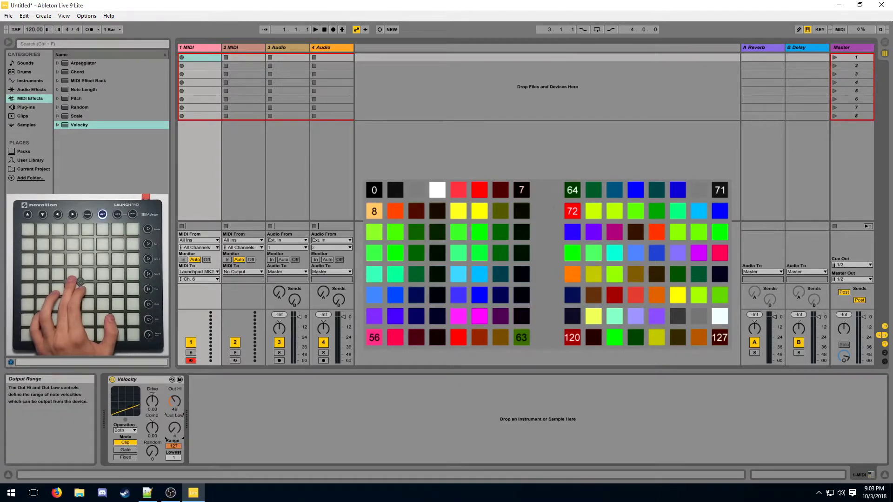
# - Try matching Out Hi and Out Low values of 70 and 3 in the Velocity effect
pyautogui.moveTo(175, 436)
pyautogui.mouseDown()
pyautogui.moveTo(175, 424)
pyautogui.moveTo(174, 444)
pyautogui.mouseUp()
pyautogui.moveTo(174, 401); pyautogui.dragTo(174, 372)
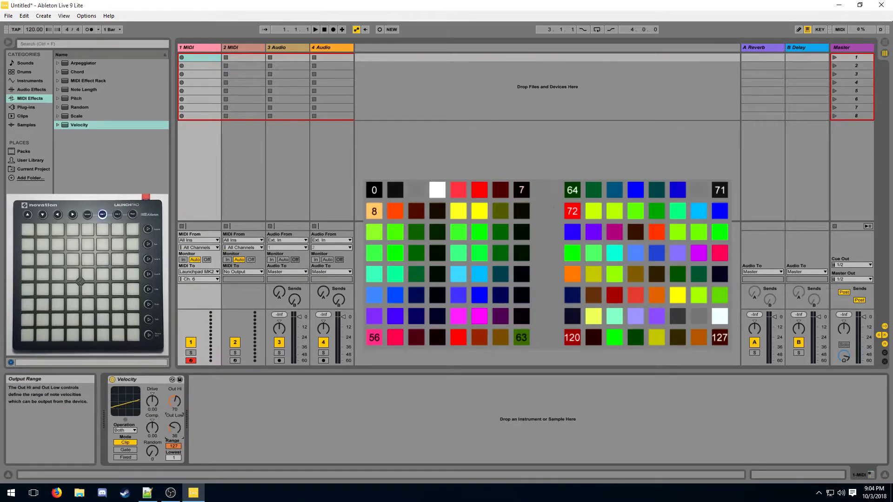
pyautogui.moveTo(177, 429); pyautogui.dragTo(177, 423)
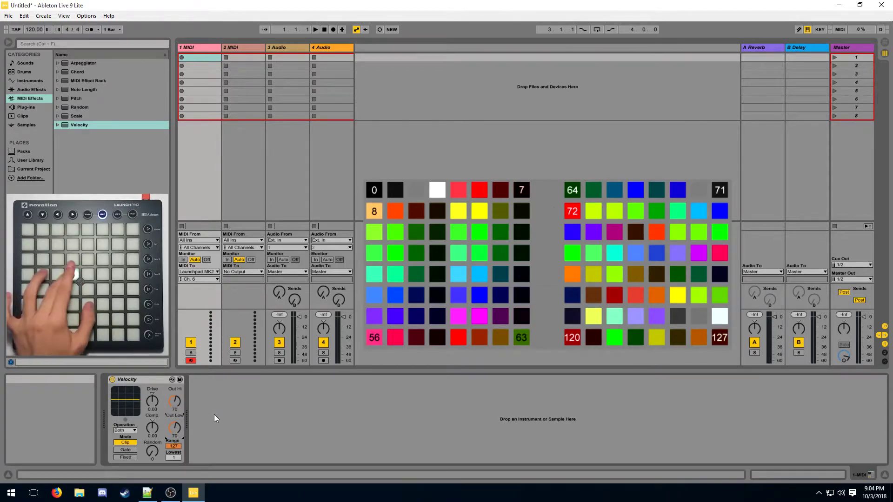
pyautogui.moveTo(180, 403); pyautogui.dragTo(180, 451)
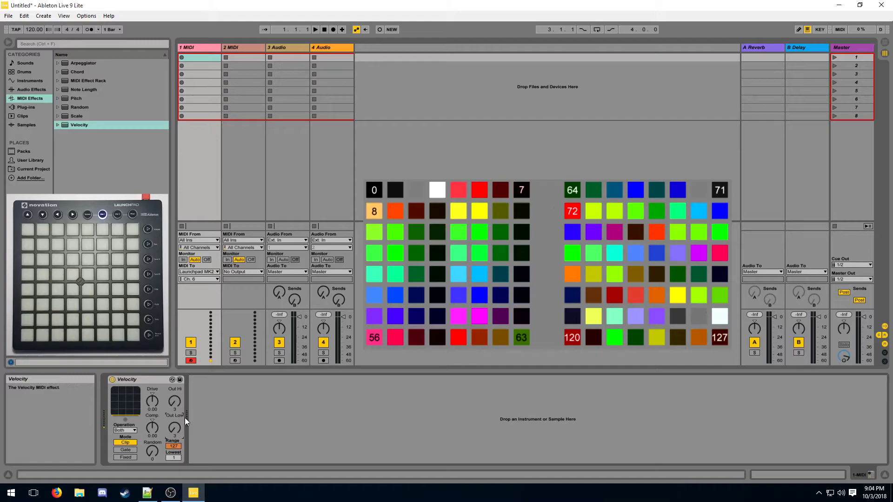
# - Set both Out Hi and Out Low of the Velocity effect to 45
pyautogui.click(180, 398)
pyautogui.write('45')
pyautogui.press('Return')
pyautogui.click(182, 421)
pyautogui.write('45')
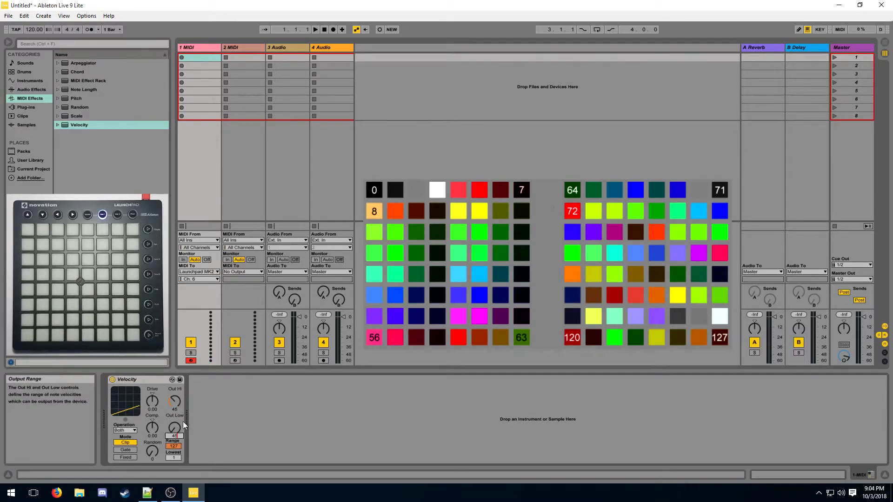
pyautogui.press('Return')
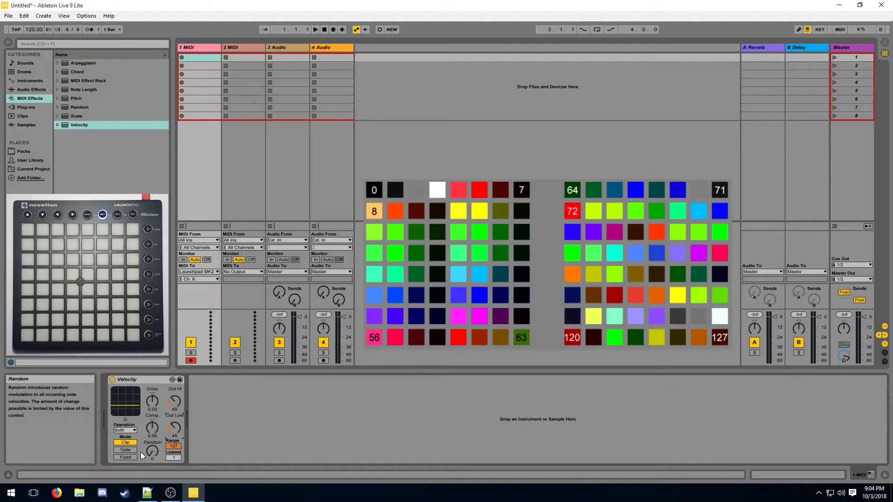
# - Experiment with the Velocity effect's Fixed mode, its Out Hi value and a Comp value of -0.02
pyautogui.click(130, 456)
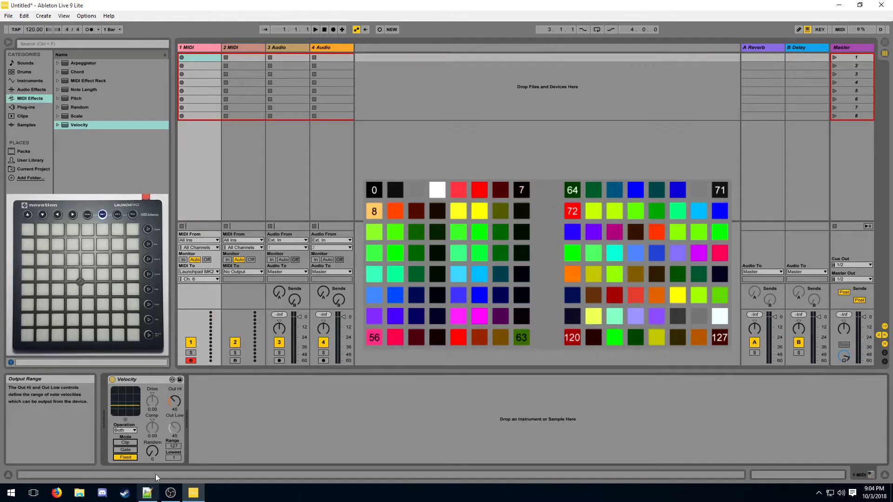
pyautogui.moveTo(175, 401); pyautogui.dragTo(174, 395)
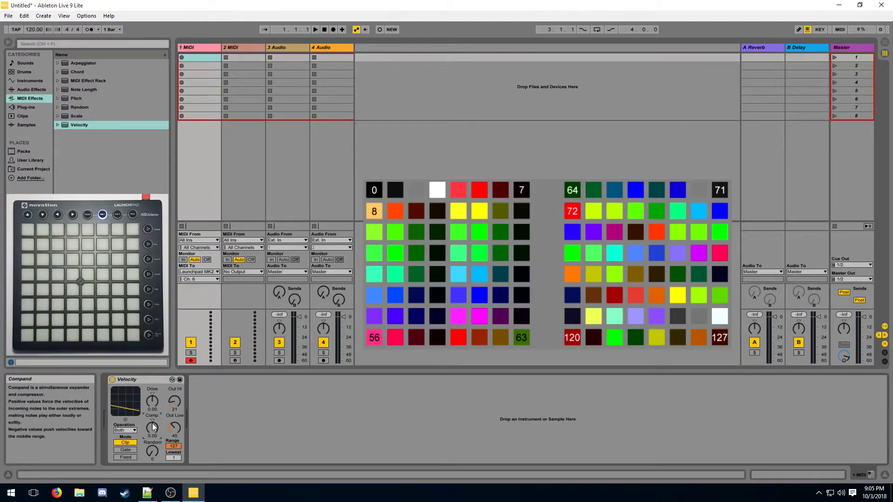
pyautogui.scroll(-1, 152, 428)
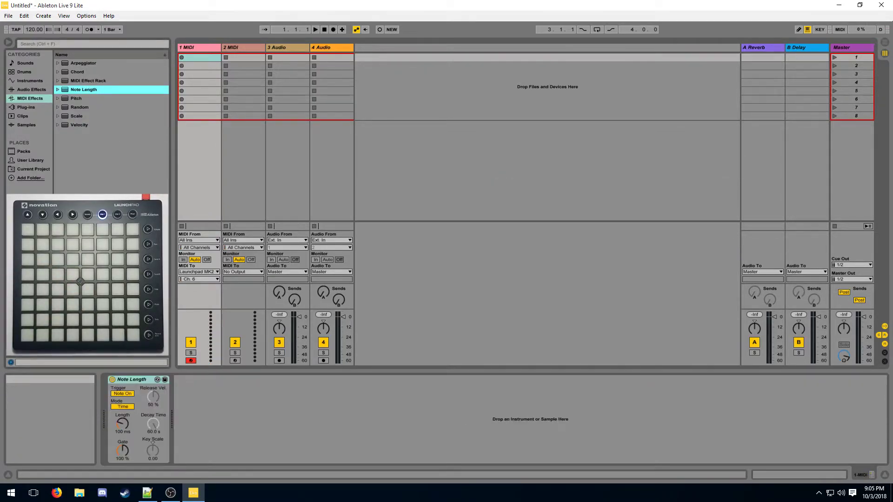
pyautogui.click(184, 439)
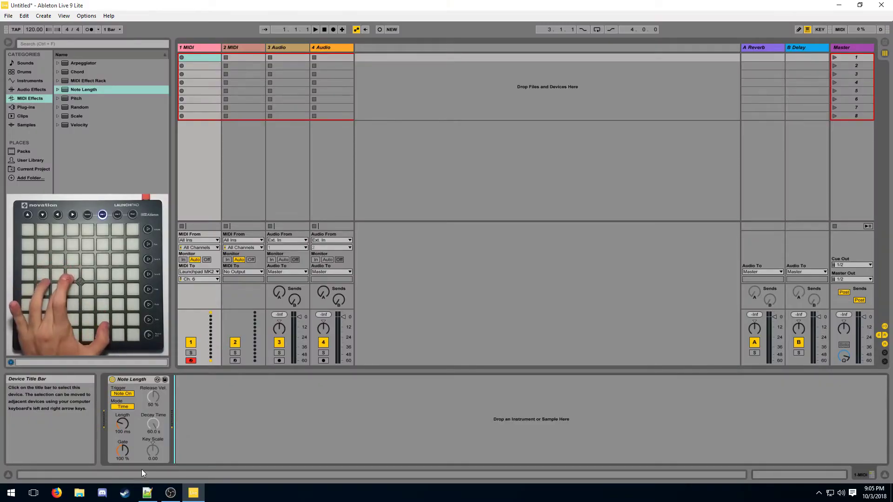
# - Set the Note Length effect's Length to 1000 ms and select its Gate control
pyautogui.click(127, 422)
pyautogui.write('1000')
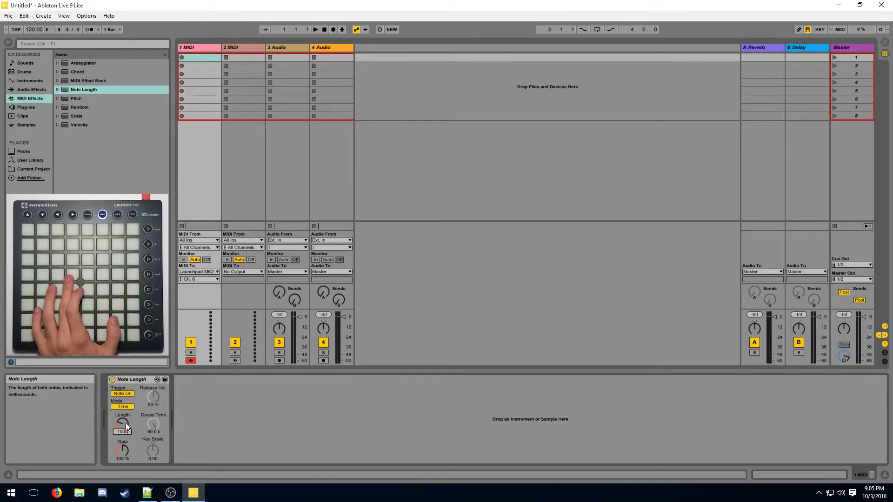
pyautogui.press('Return')
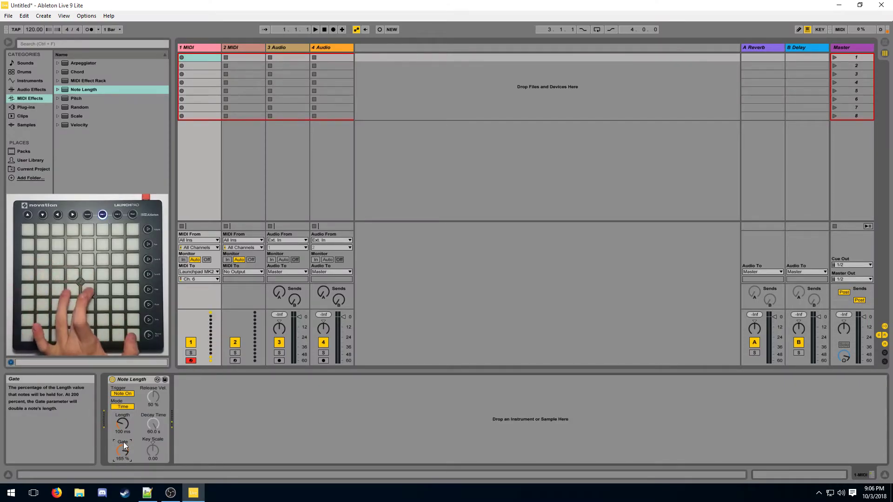
pyautogui.write('0')
pyautogui.press('Return')
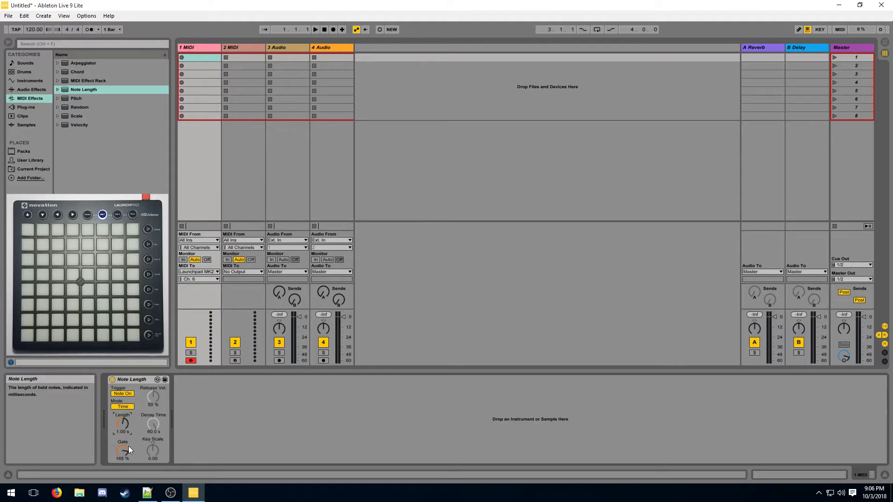
pyautogui.click(126, 449)
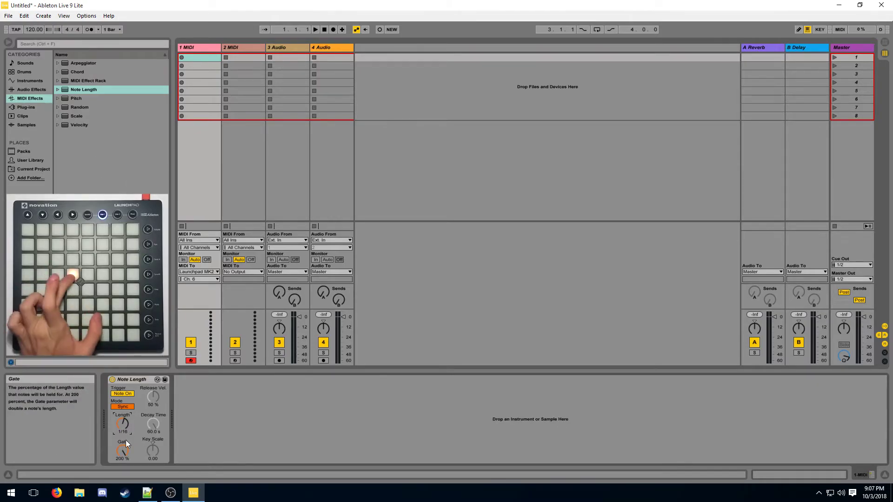
# - Examine the first bar of the 1 MIDI track in Arrangement View, zoomed in to the 1/16 grid
pyautogui.press('Tab')
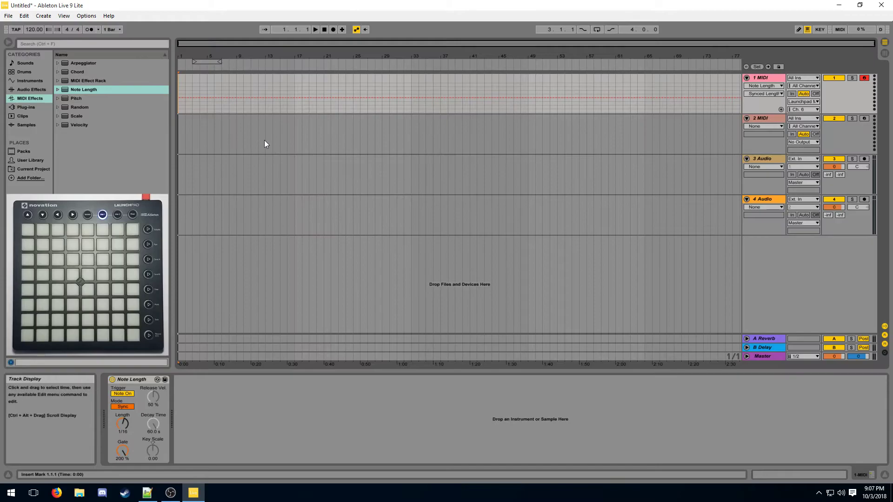
pyautogui.moveTo(189, 57); pyautogui.dragTo(227, 116)
pyautogui.moveTo(231, 77); pyautogui.dragTo(179, 75)
pyautogui.scroll(3, 179, 75)
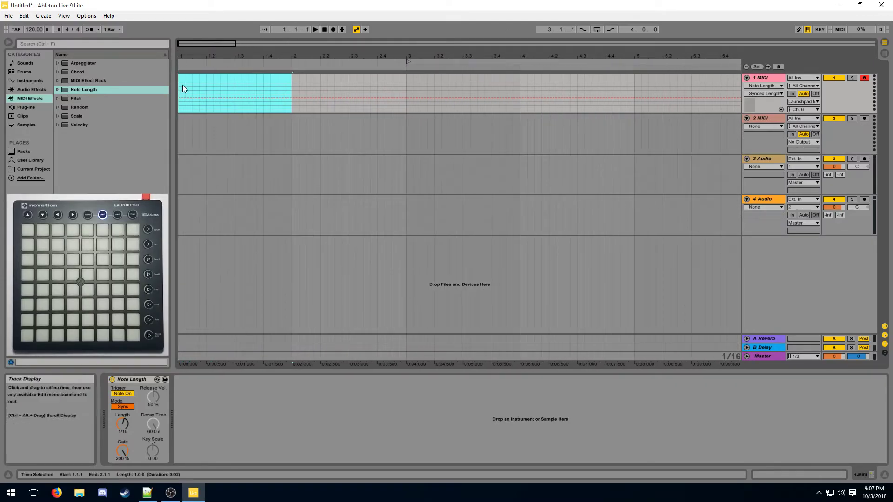
pyautogui.click(183, 80)
# - Toggle the Note Length effect's Trigger from Note On and return to Session View
pyautogui.click(126, 394)
pyautogui.press('Tab')
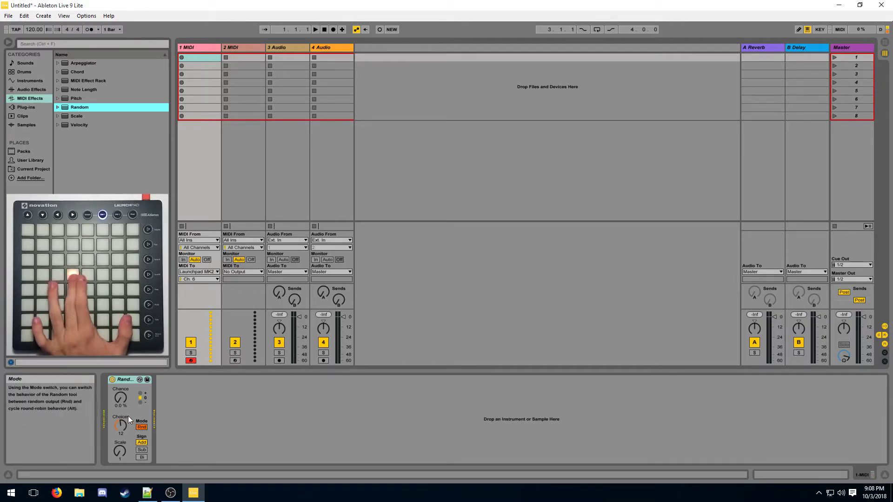
# - Set the Random effect's Chance to 100% and switch its Mode from Rnd to Alt
pyautogui.moveTo(121, 398)
pyautogui.mouseDown()
pyautogui.moveTo(120, 380)
pyautogui.moveTo(121, 402)
pyautogui.mouseUp()
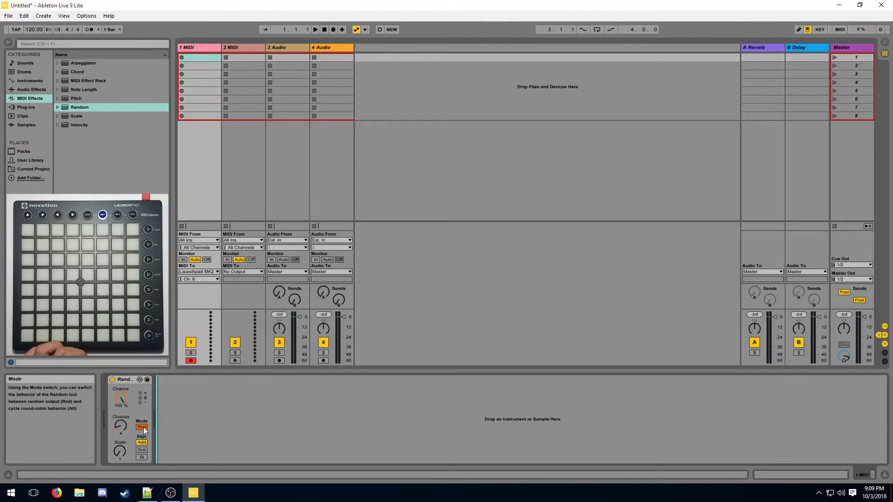
pyautogui.click(142, 427)
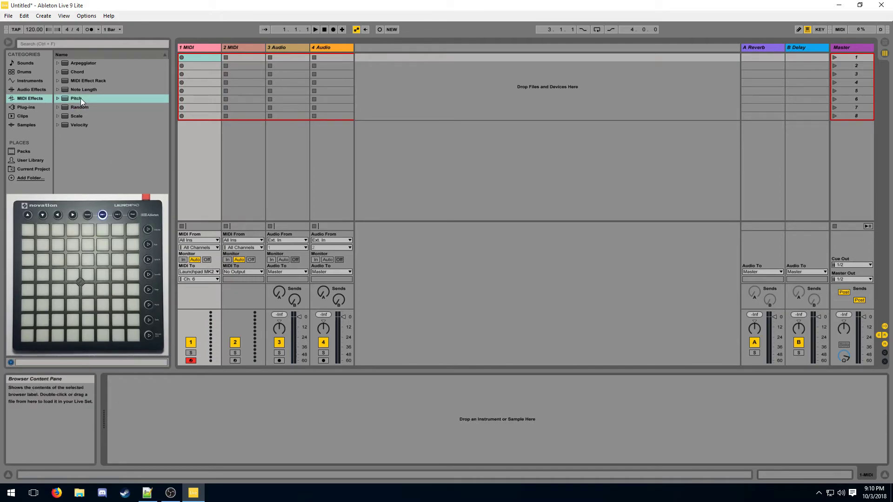
# - Chain on the 1 MIDI track a Pitch at +12 st, a Chord with shifts +1, +2 and +3 st, and a second Chord with +4 st
pyautogui.doubleClick(80, 99)
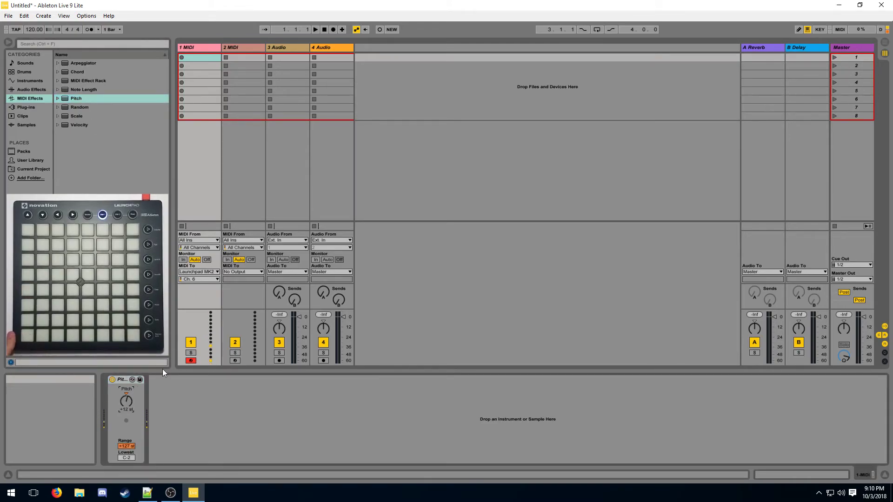
pyautogui.moveTo(77, 71); pyautogui.dragTo(179, 441)
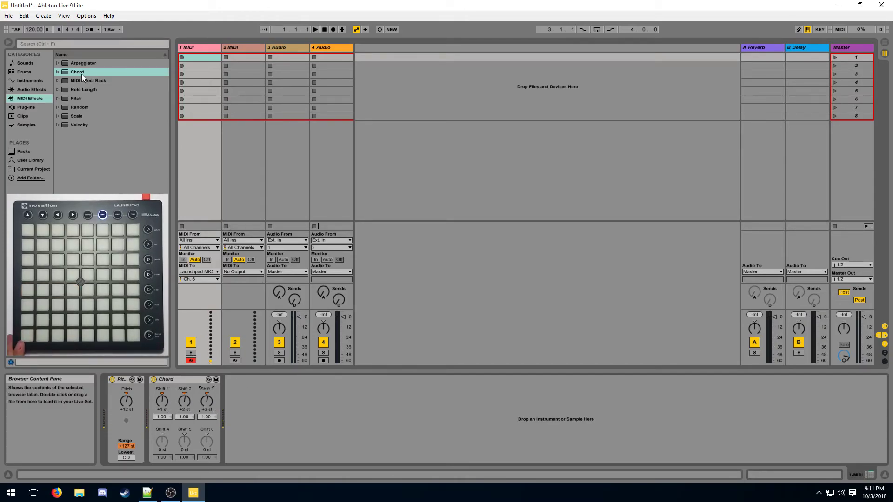
pyautogui.moveTo(75, 71); pyautogui.dragTo(256, 392)
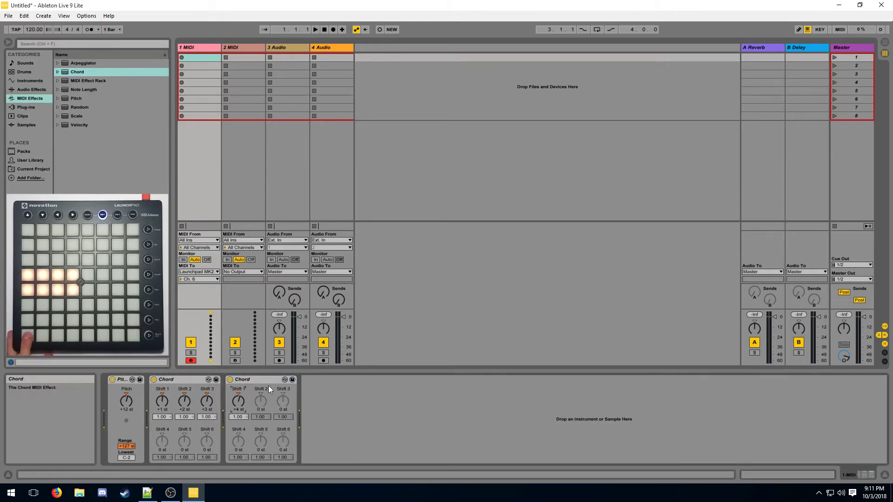
# - Add a third Chord effect to the end of the 1 MIDI track's chain with Shift 1 at +32 st
pyautogui.moveTo(75, 72); pyautogui.dragTo(320, 403)
pyautogui.click(317, 400)
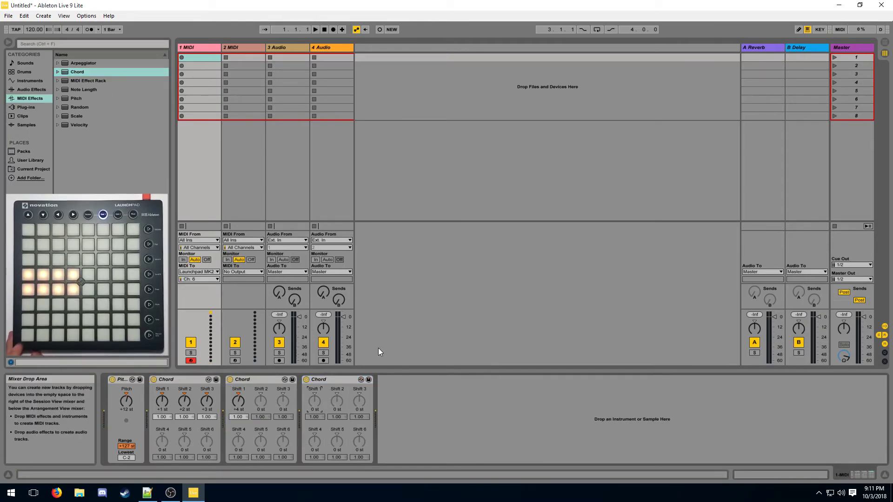
pyautogui.write('32')
pyautogui.press('Return')
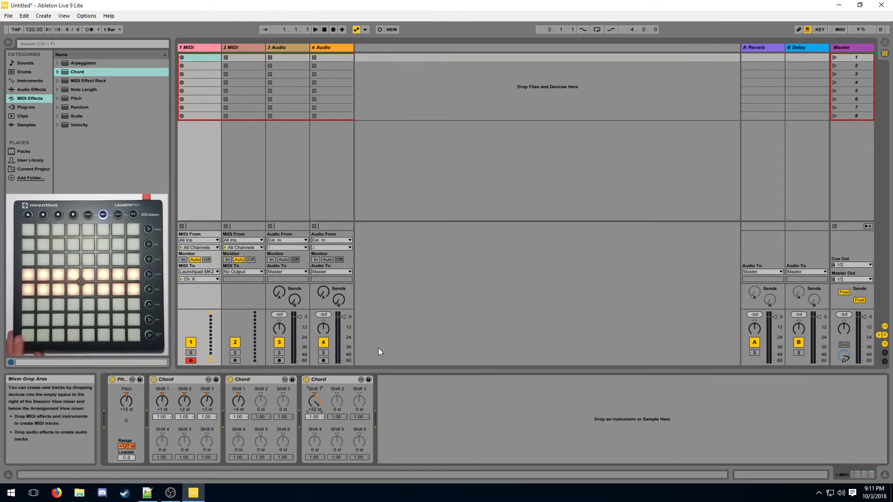
# - Add a Velocity effect after the third Chord and set its Out Hi to 5
pyautogui.moveTo(76, 125); pyautogui.dragTo(395, 419)
pyautogui.click(437, 408)
pyautogui.write('5')
pyautogui.press('Return')
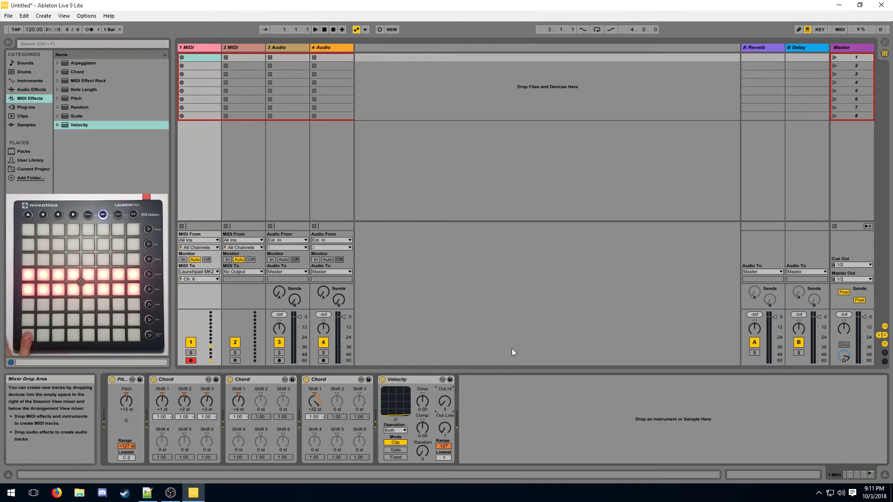
# - Add a Note Length effect after Velocity with its Length set to 1.90 s
pyautogui.moveTo(78, 89); pyautogui.dragTo(513, 381)
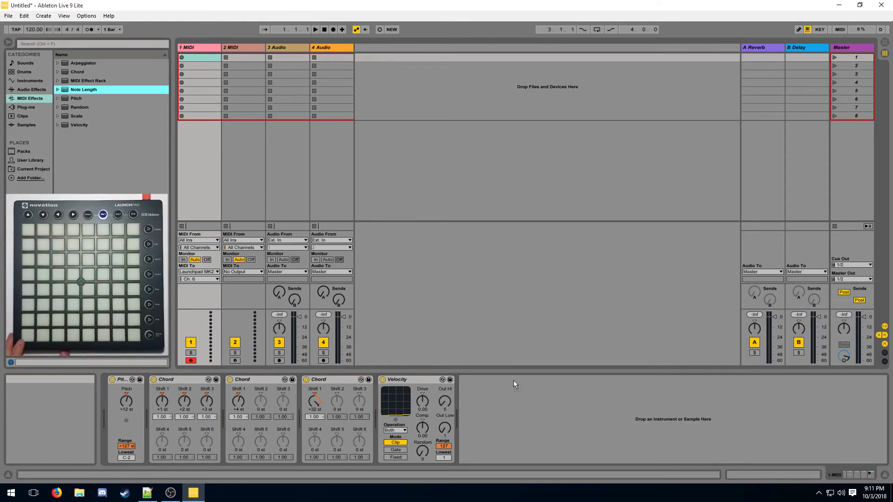
pyautogui.press('Return')
pyautogui.click(474, 423)
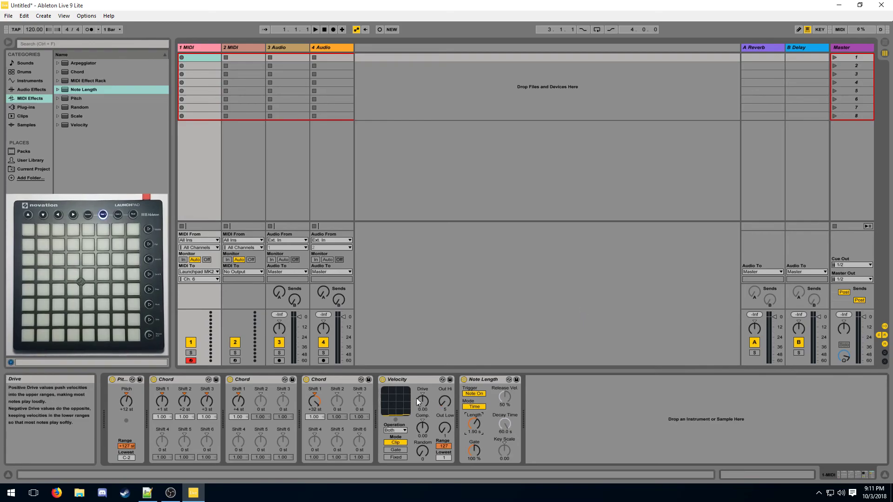
# - Examine the Velocity effect, the last two Chord effects and the 1 MIDI track's MIDI To routing
pyautogui.click(416, 382)
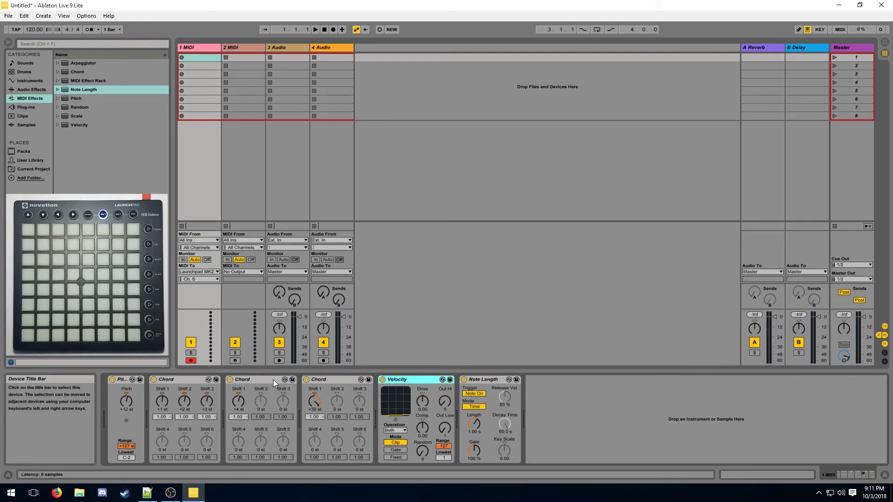
pyautogui.click(322, 378)
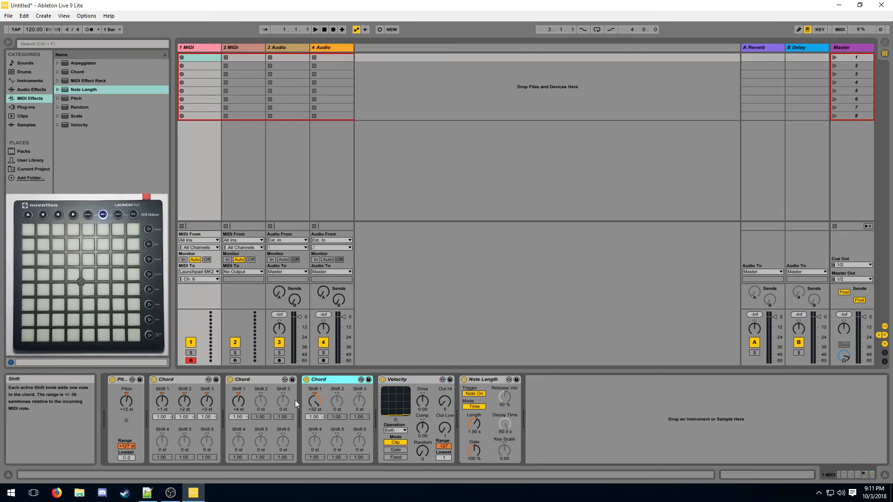
pyautogui.click(258, 379)
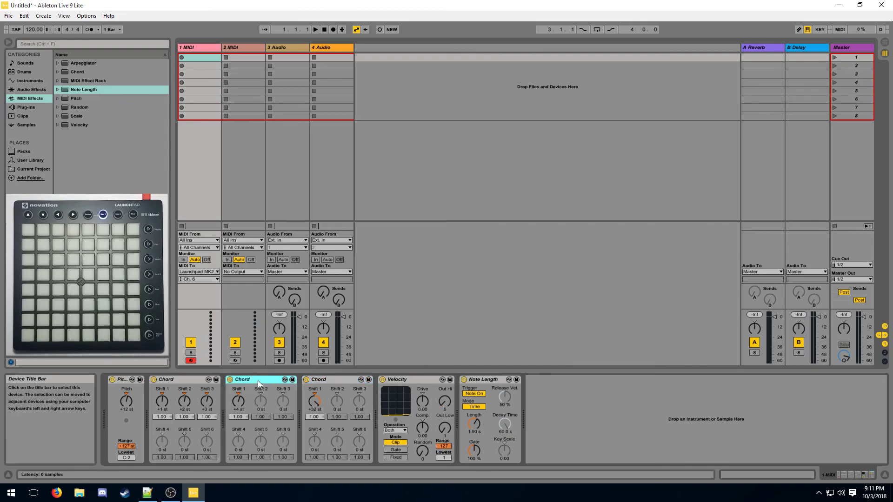
pyautogui.click(531, 432)
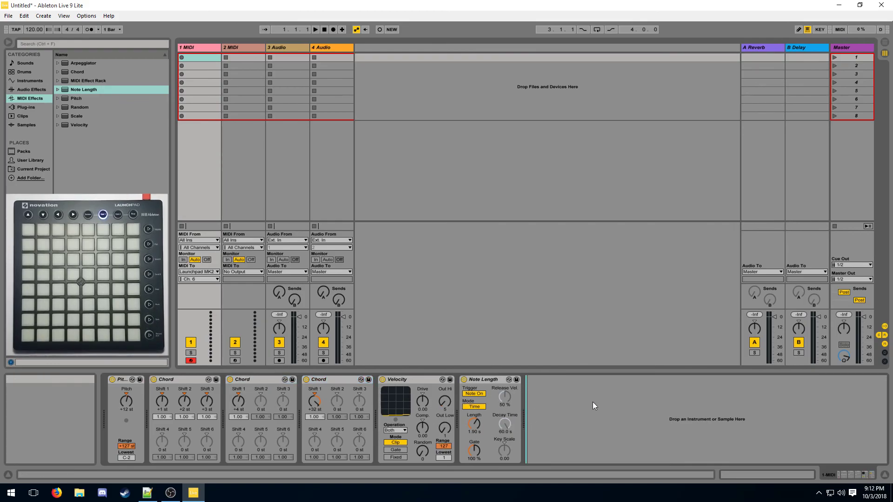
pyautogui.click(197, 271)
pyautogui.click(209, 278)
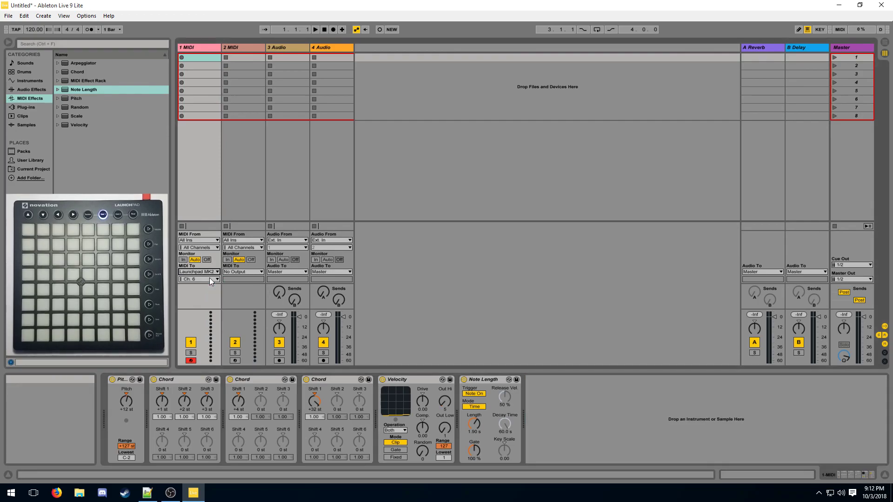
pyautogui.click(649, 387)
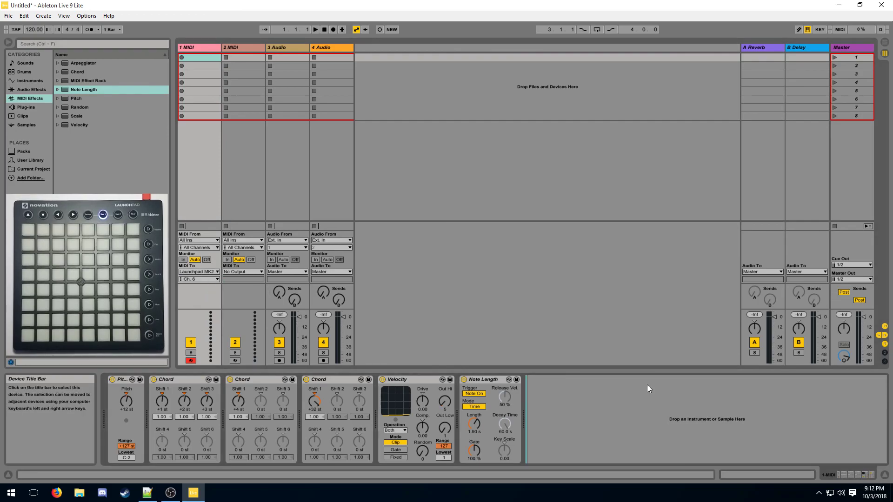